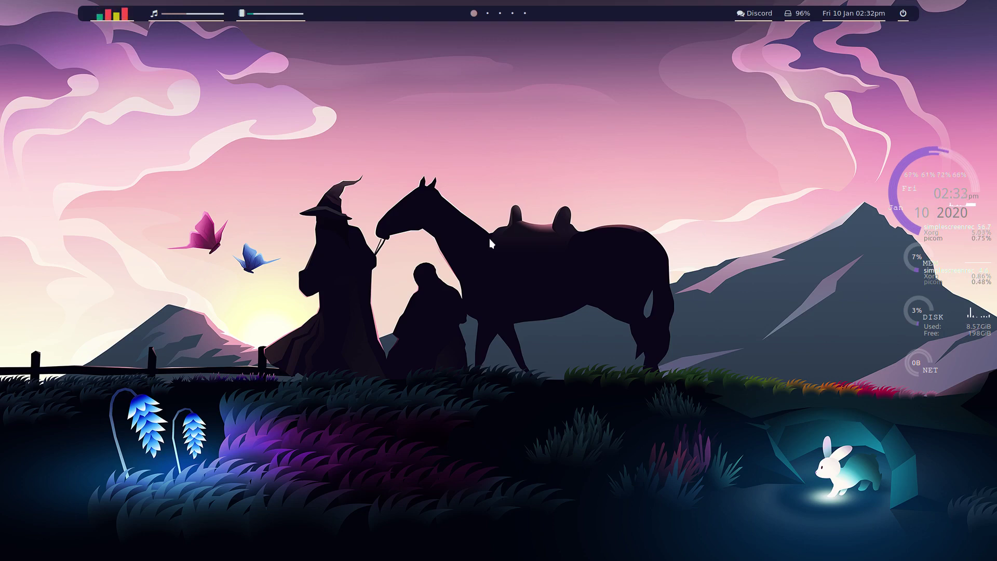
Step: Open the rofi application launcher to start Sublime Text 3 Dev
key("super+d")
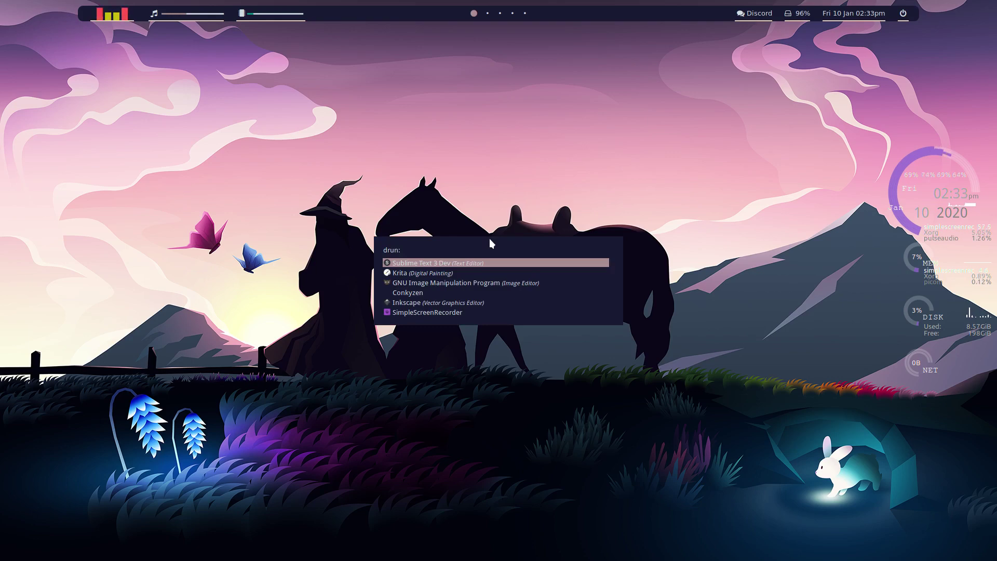
Step: Launch Sublime Text with bspwmrc and move to the Thunar workspace rule
key("Escape")
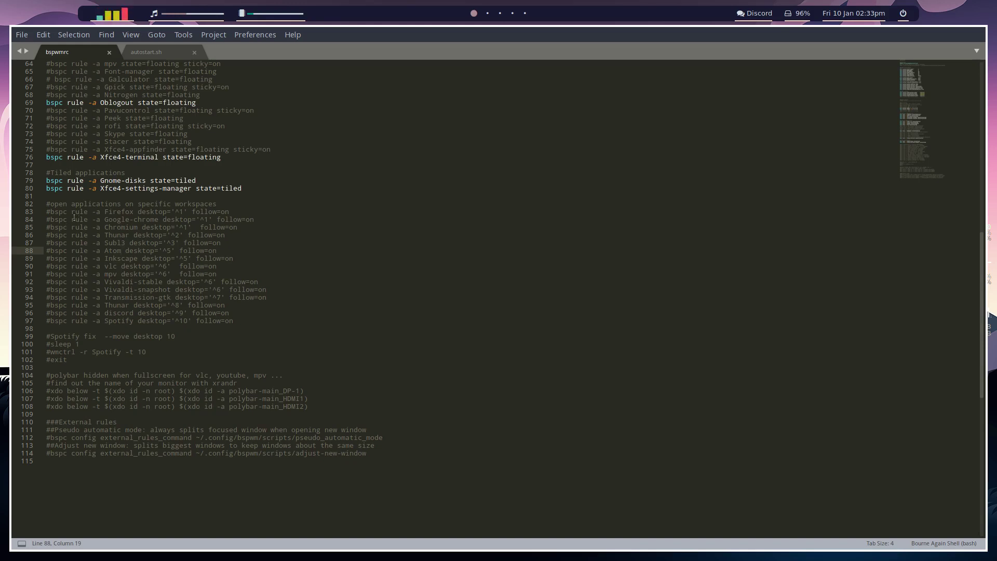
left_click_drag(47, 211, 176, 242)
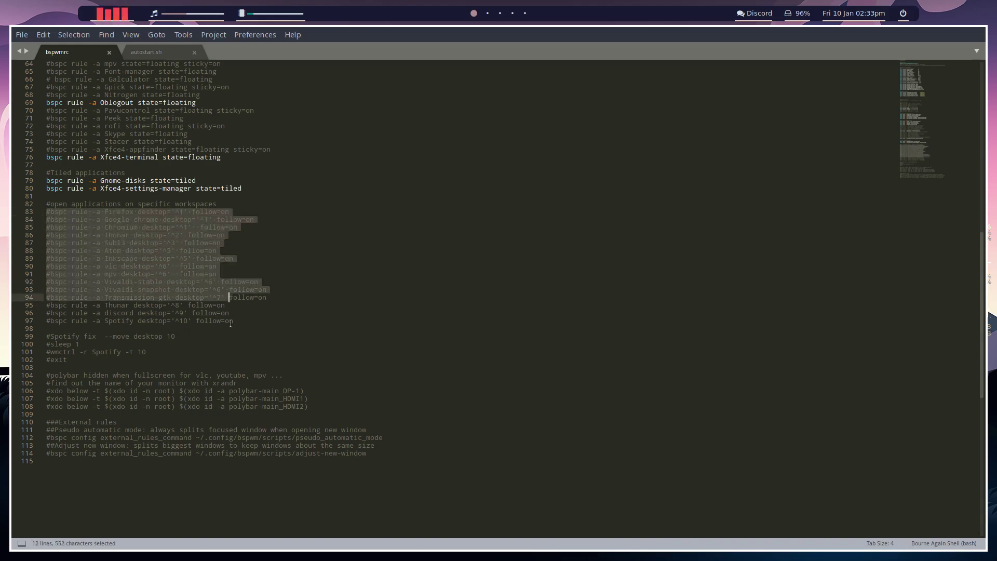
left_click(158, 258)
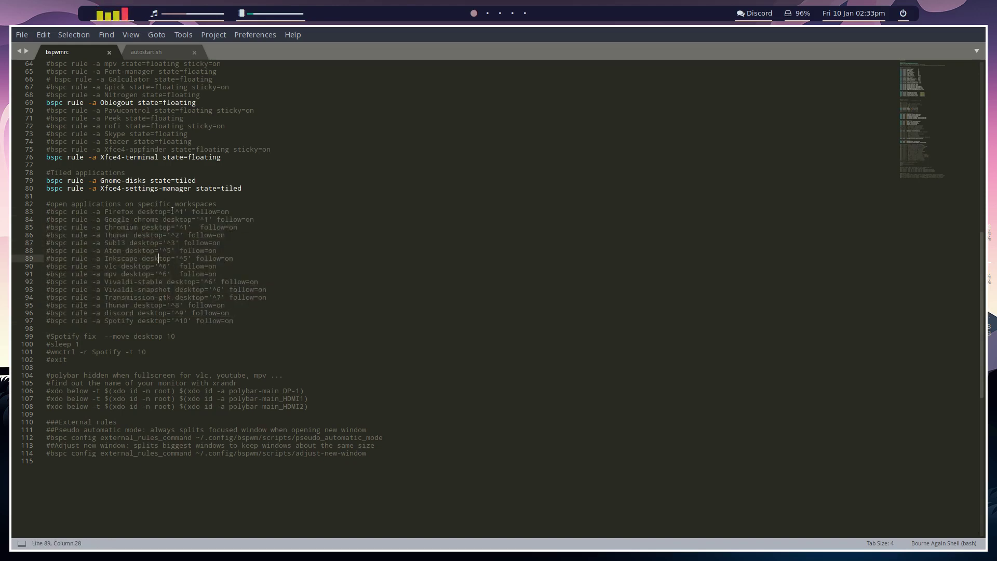
key("Up")
key("Up")
key("Up")
key("Home")
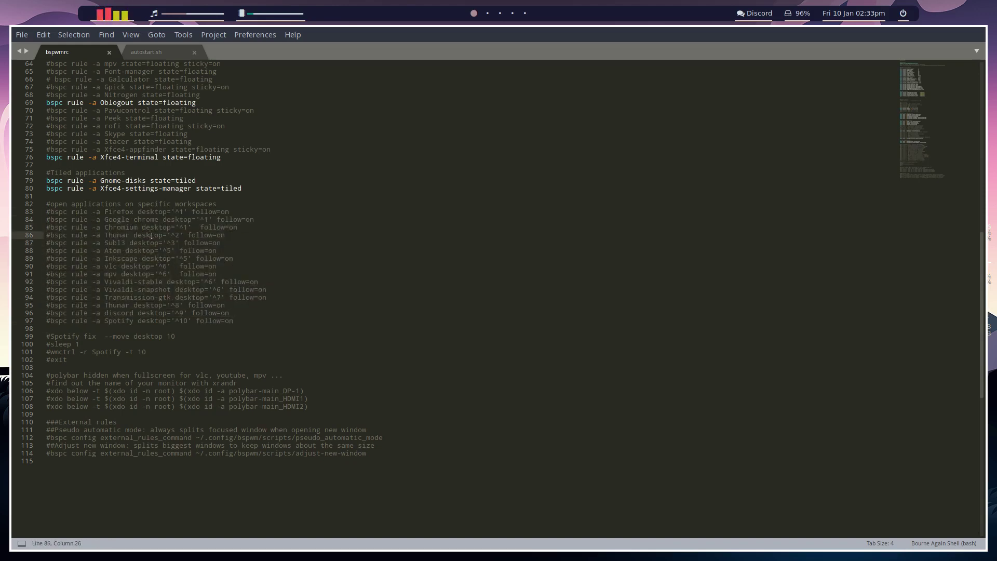
Step: Uncomment the Thunar rule for desktop 2 with follow=on, with a terminal tiled beside it
key("Delete")
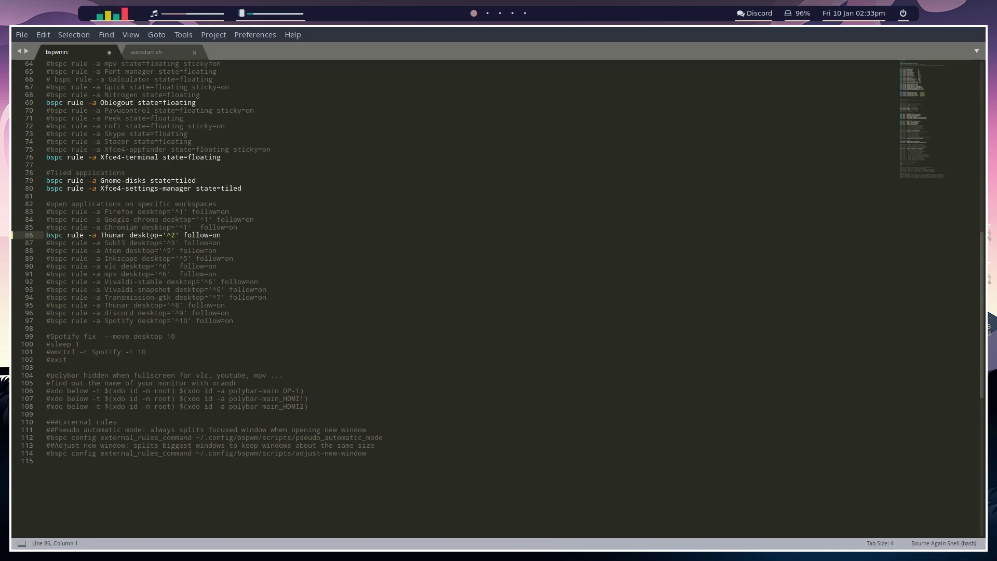
key("Left")
key("Left")
key("Left")
key("Left")
key("Left")
key("super+Return")
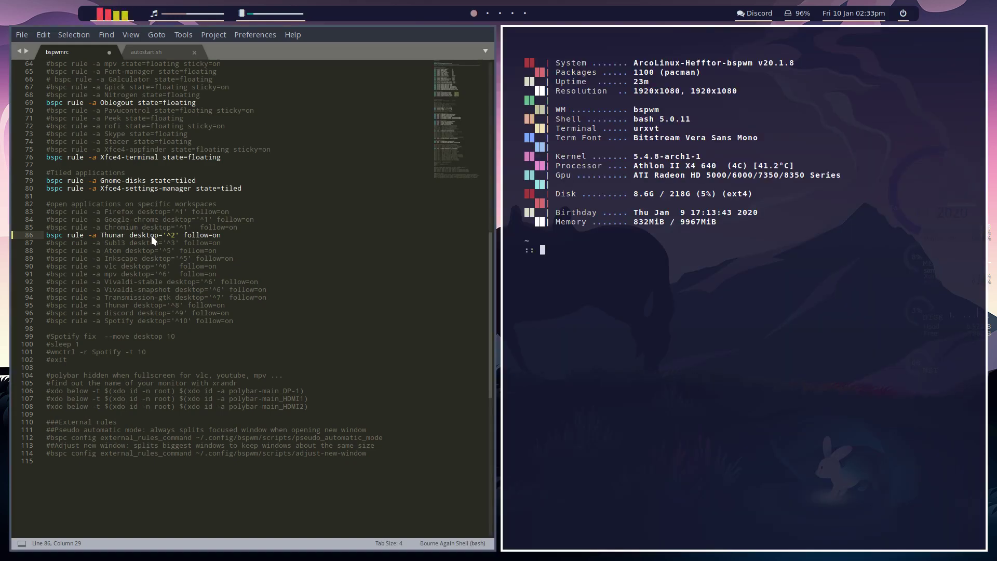
Step: Open Thunar and use xprop to confirm its WM_CLASS reads 'Thunar'
key("super+shift+Return")
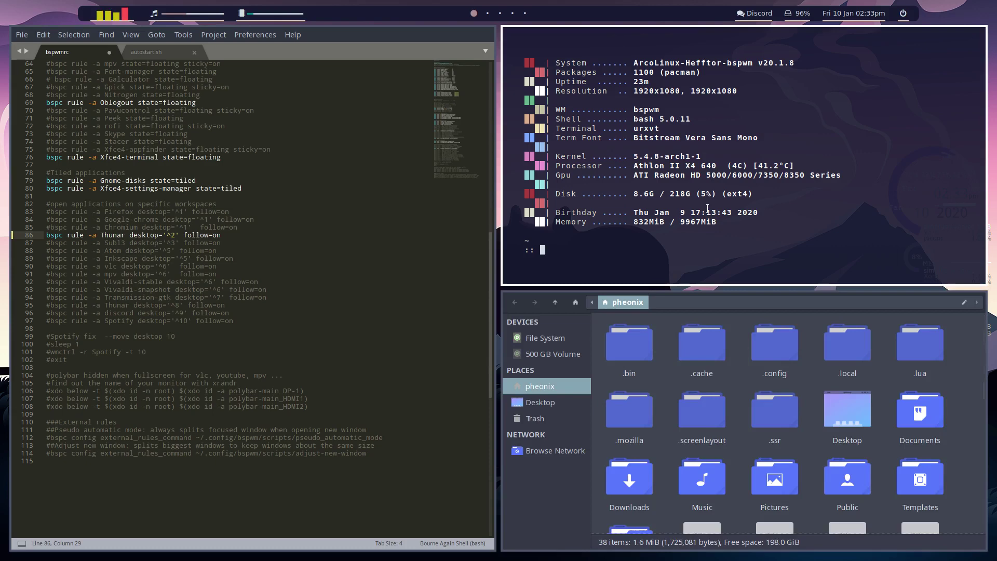
type("xprop")
key("Return")
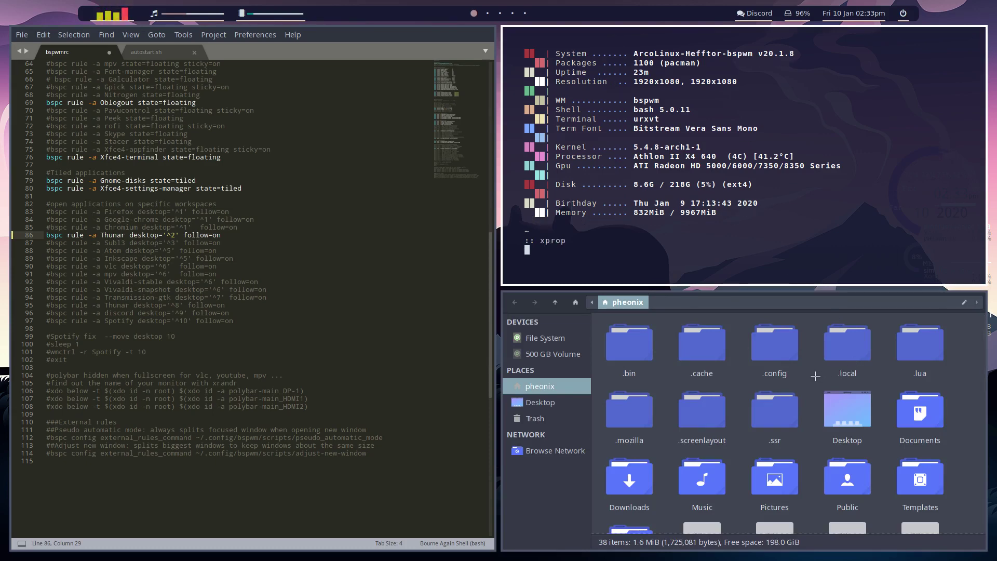
left_click(815, 375)
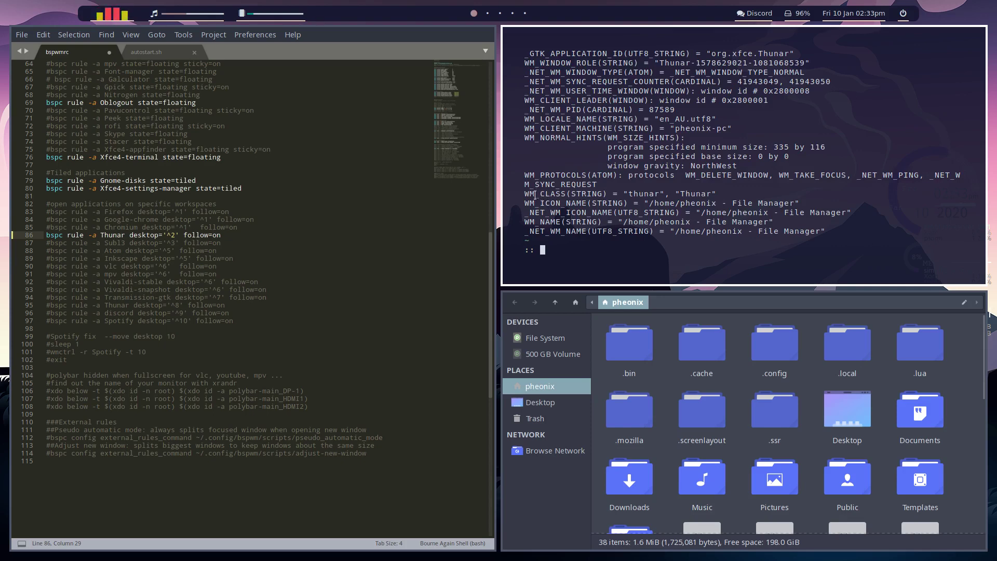
left_click_drag(524, 194, 607, 194)
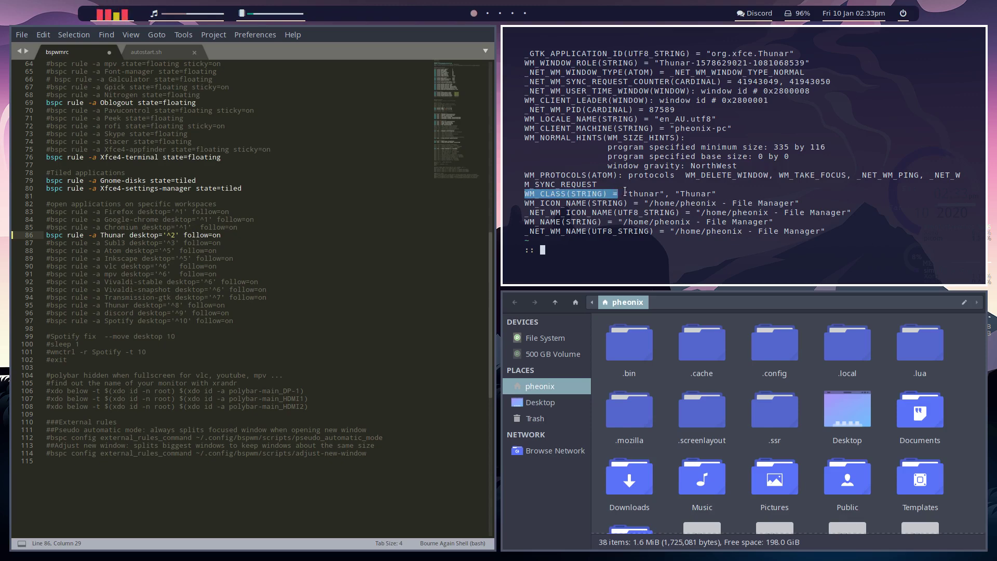
left_click_drag(606, 194, 711, 193)
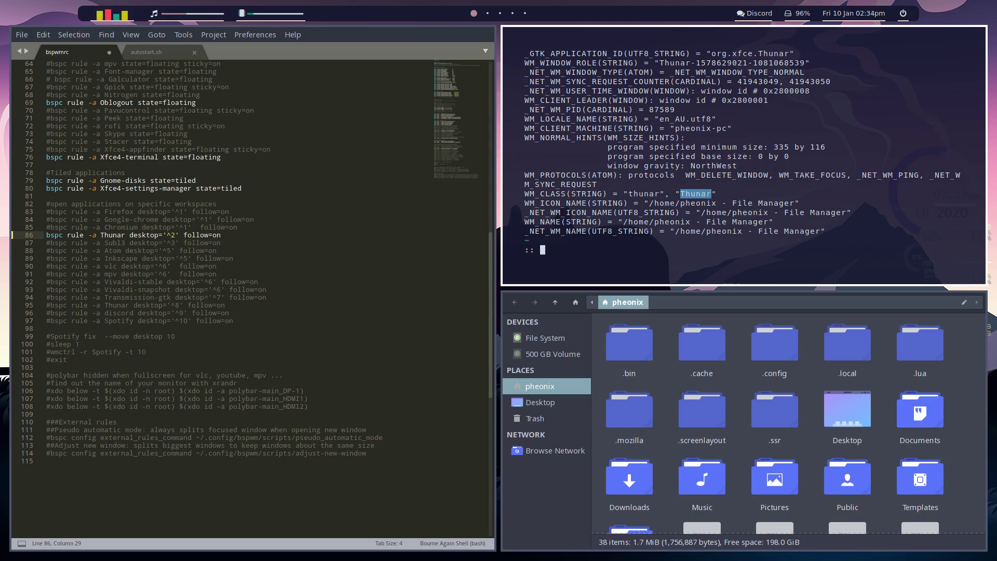
Step: Check the Thunar name in the rule and save bspwmrc
double_click(114, 234)
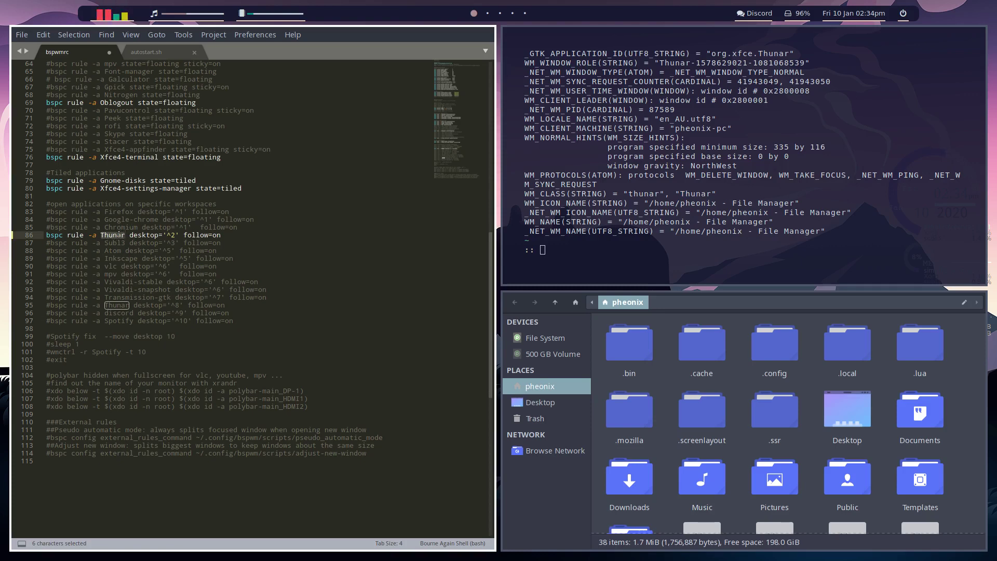
left_click(124, 235)
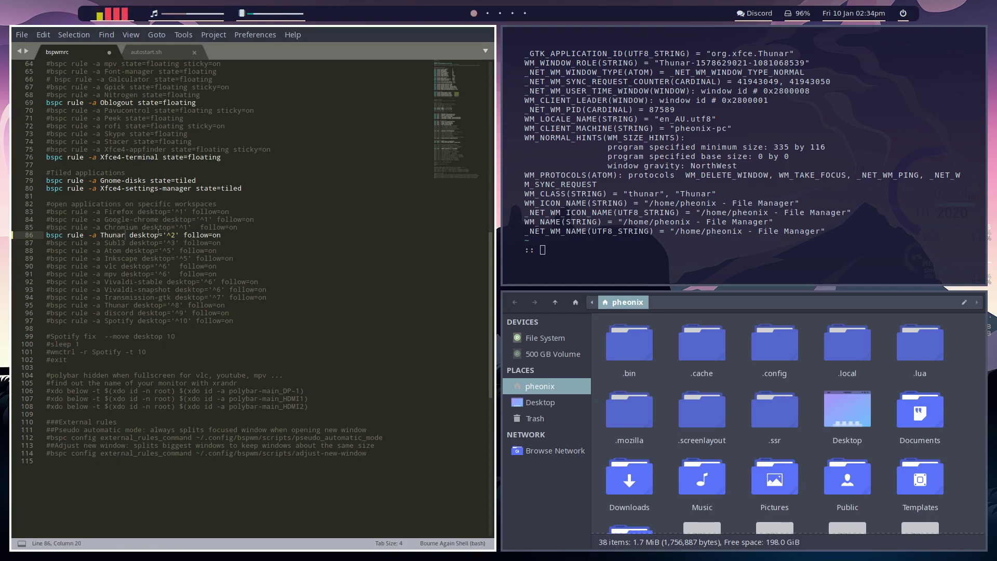
key("ctrl+s")
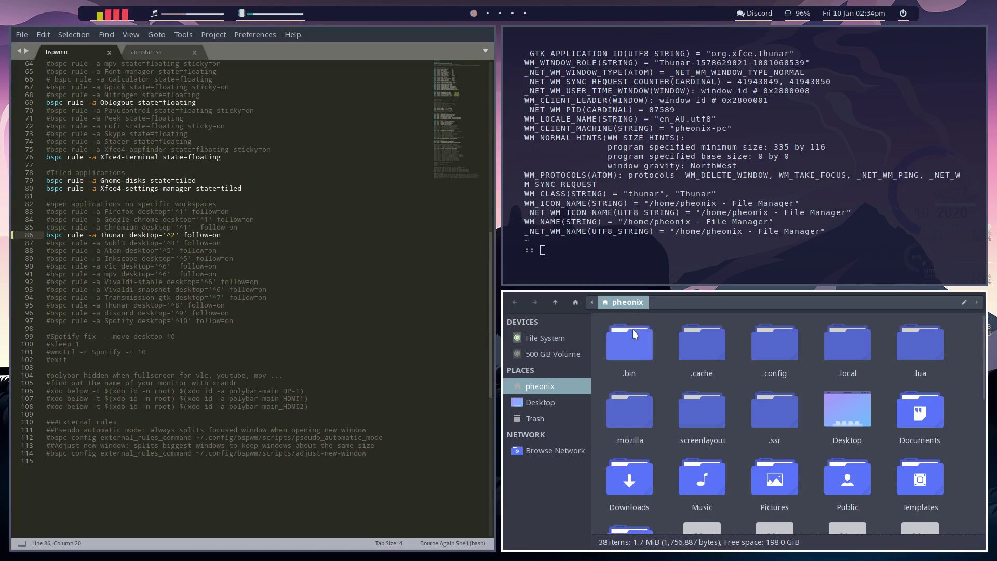
Step: Close Thunar and uncomment the line 87 Subl3 rule for desktop 3 with follow=on
key("super+w")
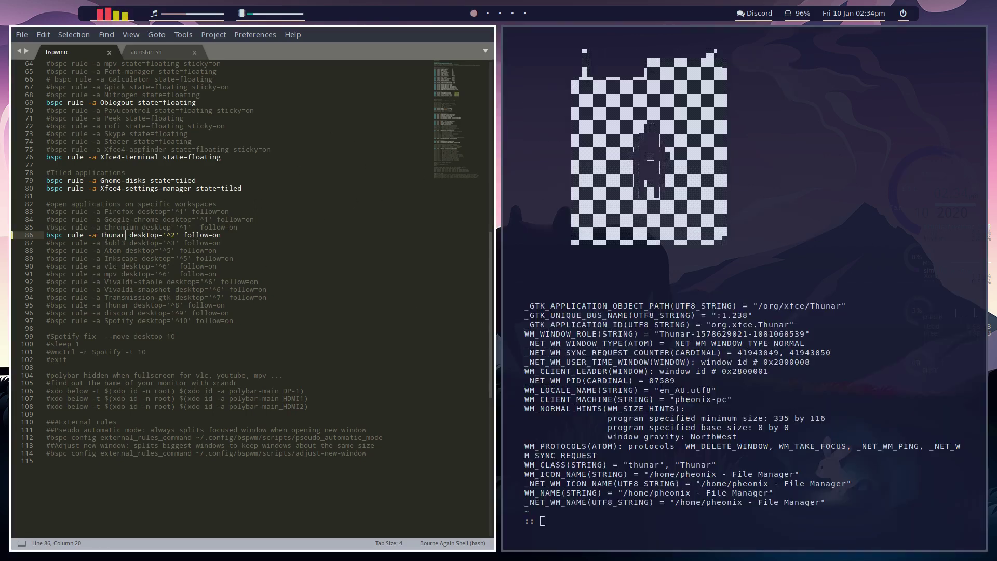
double_click(113, 243)
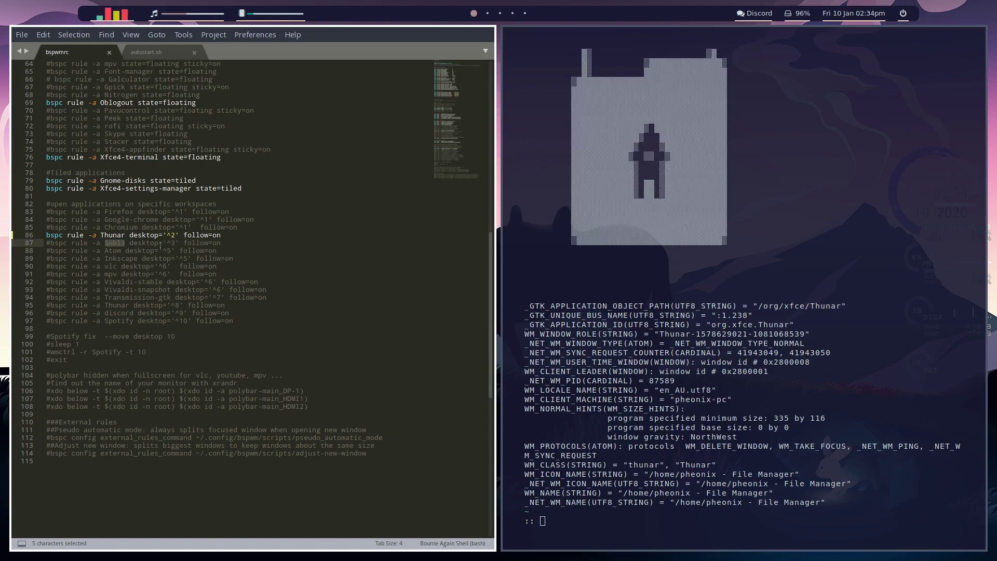
left_click(49, 244)
key("BackSpace")
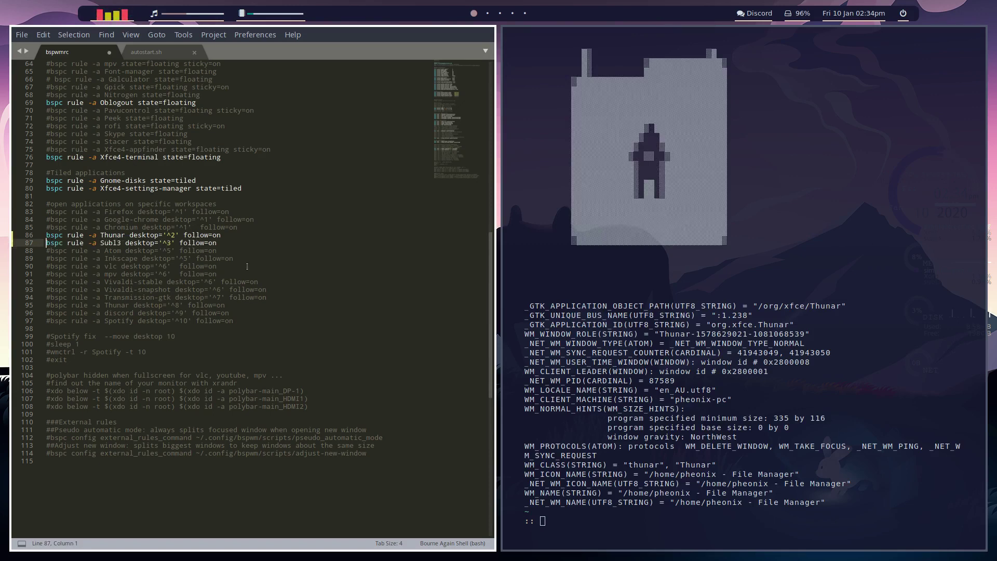
left_click_drag(169, 243, 165, 243)
key("Left")
left_click(707, 366)
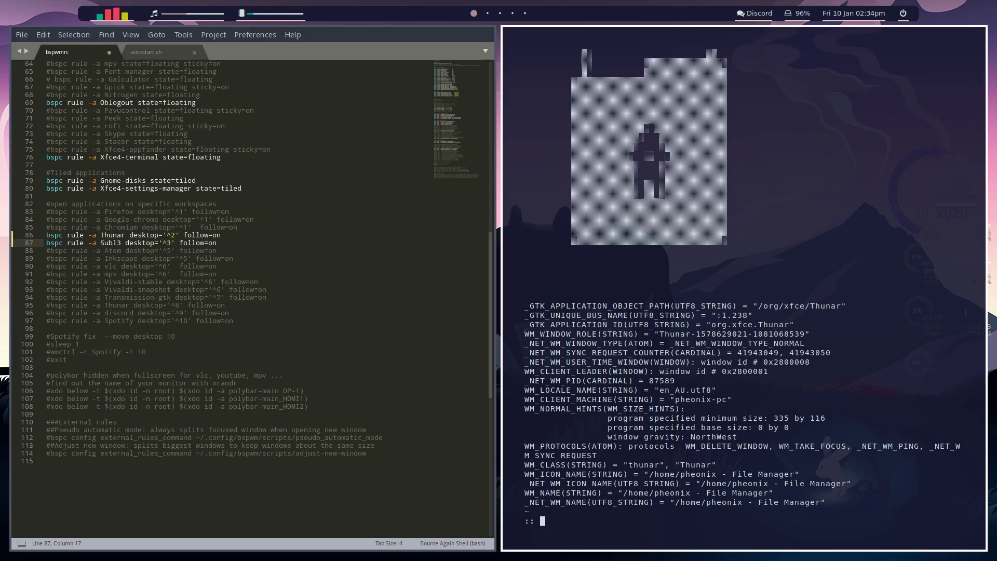
type("xprop")
Step: Use xprop on the Sublime window to confirm WM_CLASS 'Subl3', then close the terminal
key("Return")
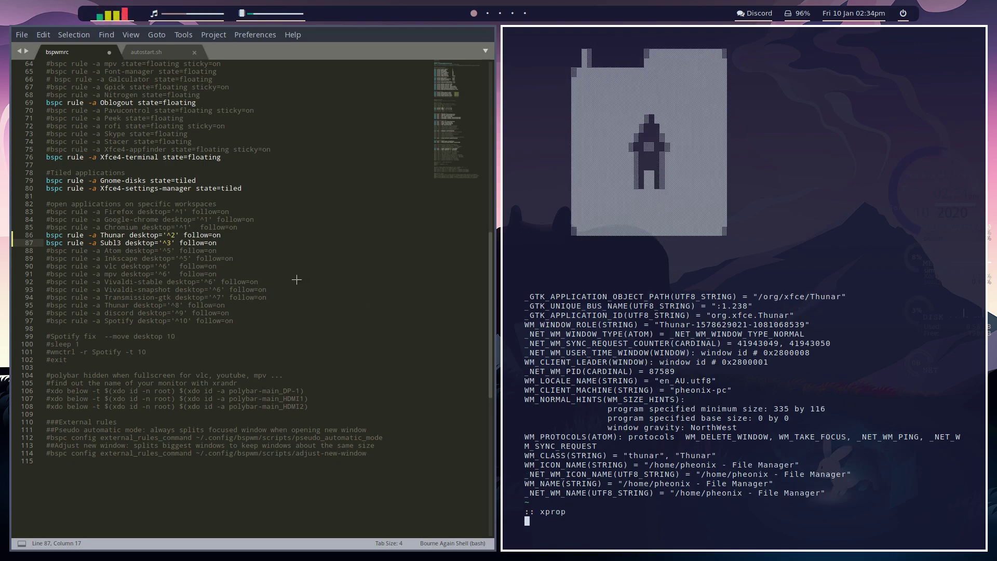
left_click(296, 280)
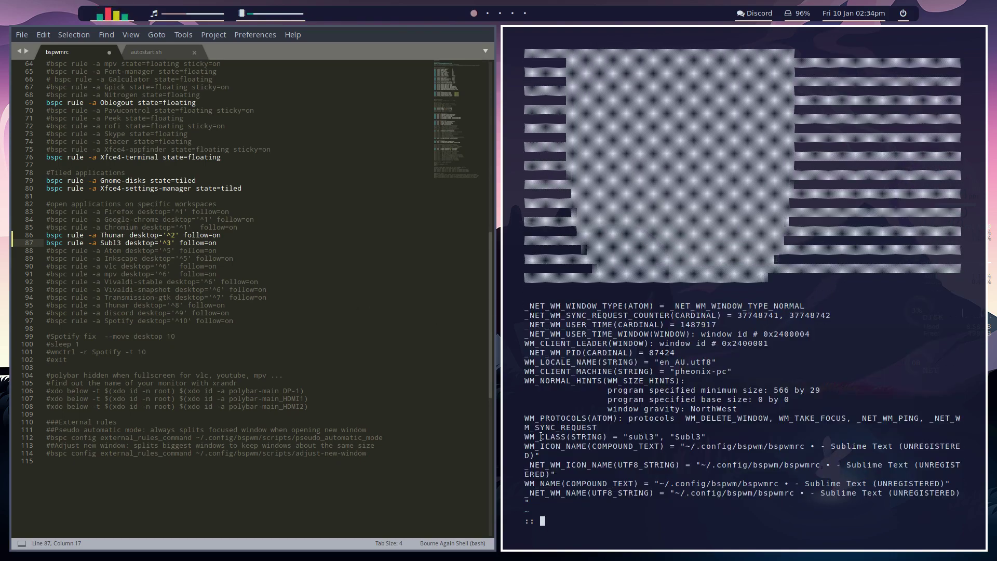
left_click_drag(526, 436, 611, 435)
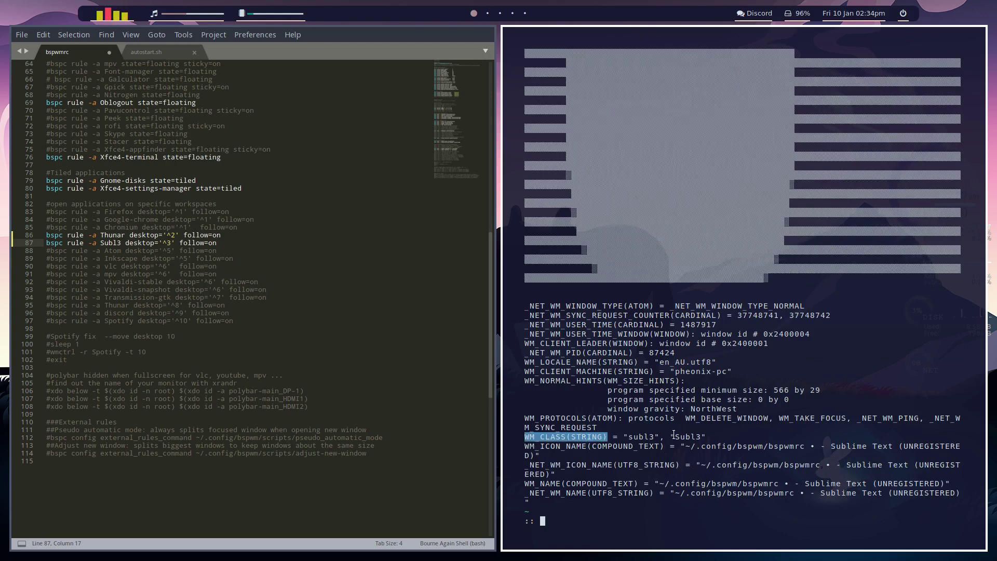
left_click_drag(675, 437, 703, 437)
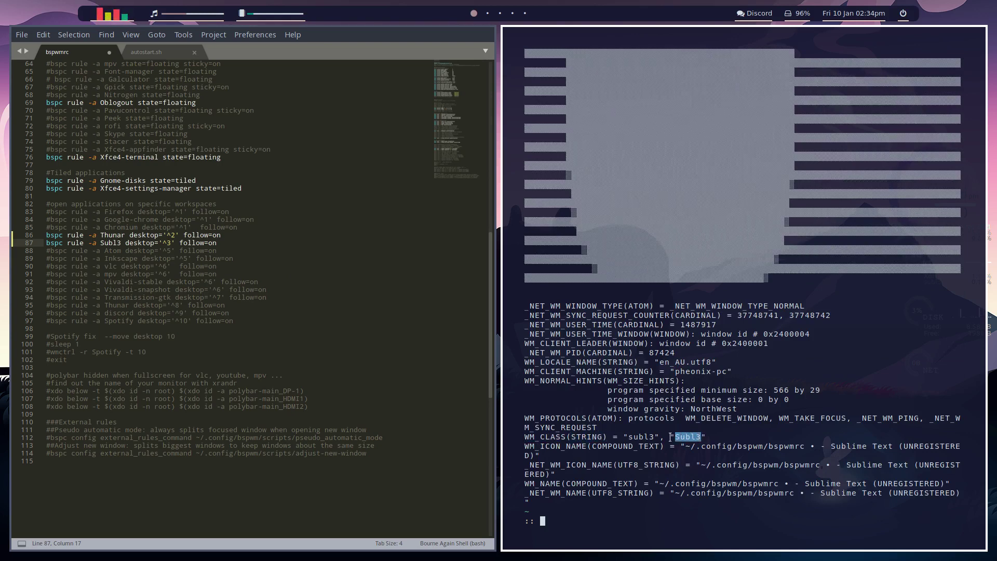
key("super+w")
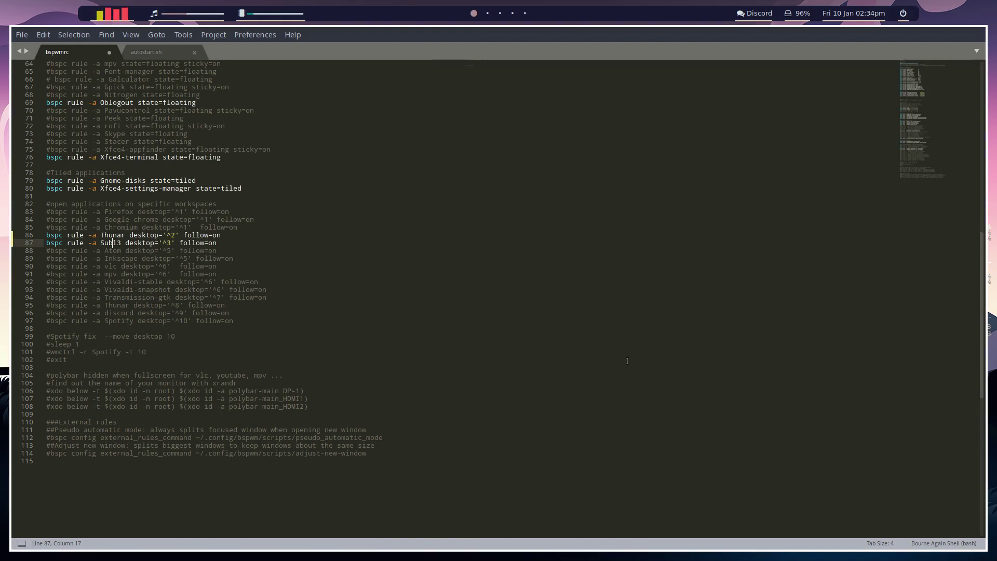
Step: Uncomment the Inkscape desktop 5 rule on line 89
left_click(126, 258)
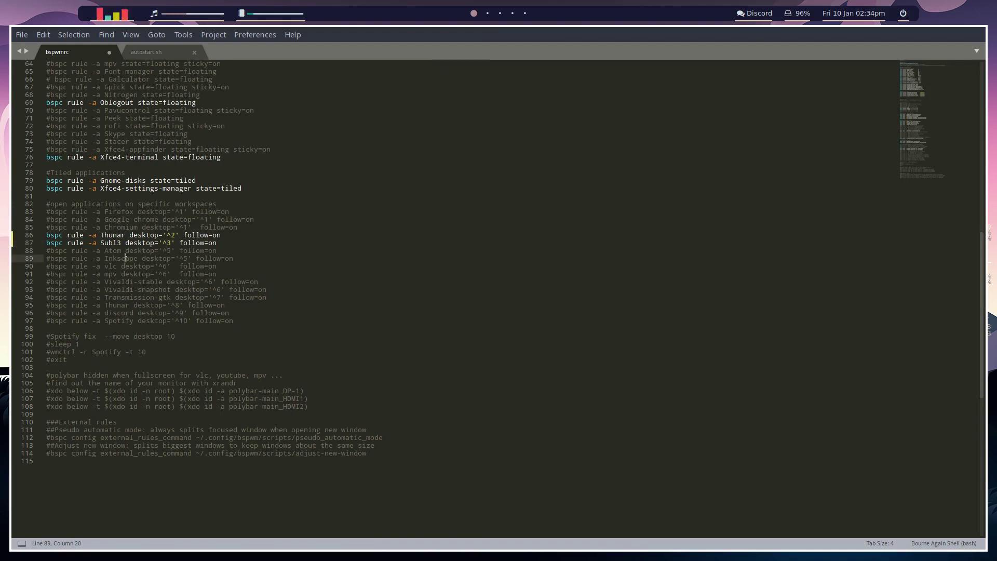
key("Delete")
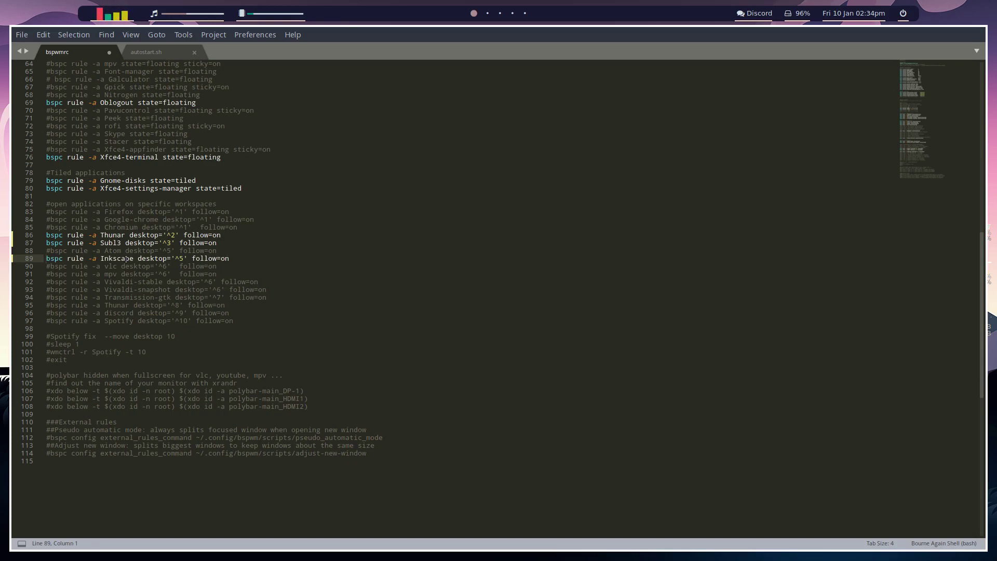
key("End")
scroll(126, 259, "up", 6)
scroll(126, 258, "up", 2)
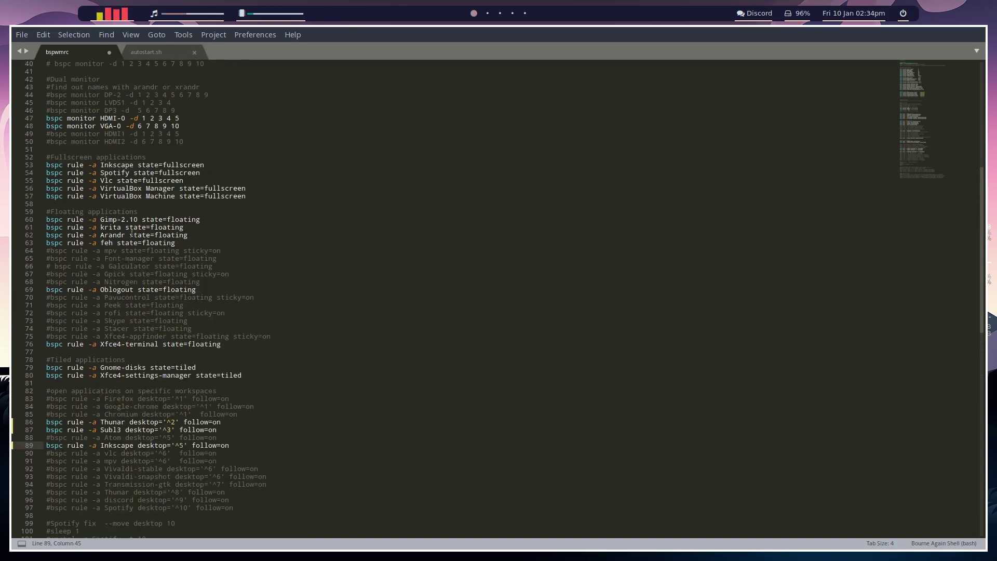
left_click(116, 166)
double_click(115, 166)
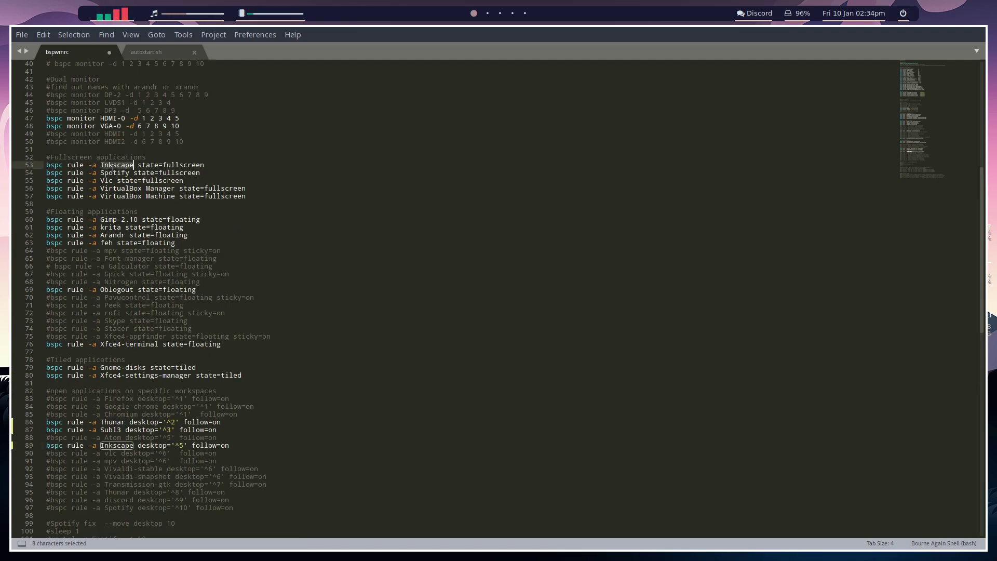
Step: Replace 'Atom' on line 88 with 'krita' copied from line 61, uncomment it, and save
double_click(111, 228)
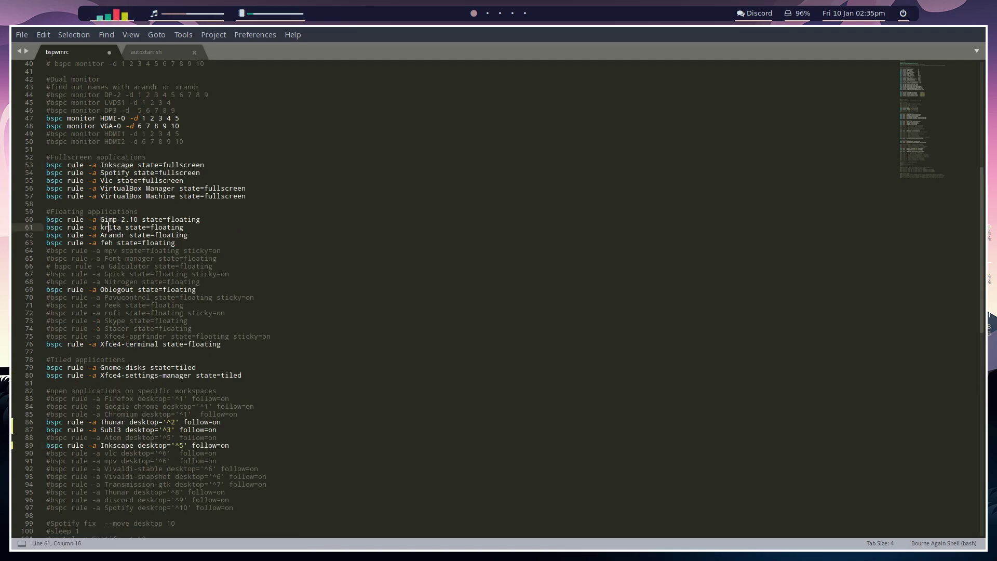
key("ctrl+c")
scroll(130, 280, "down", 5)
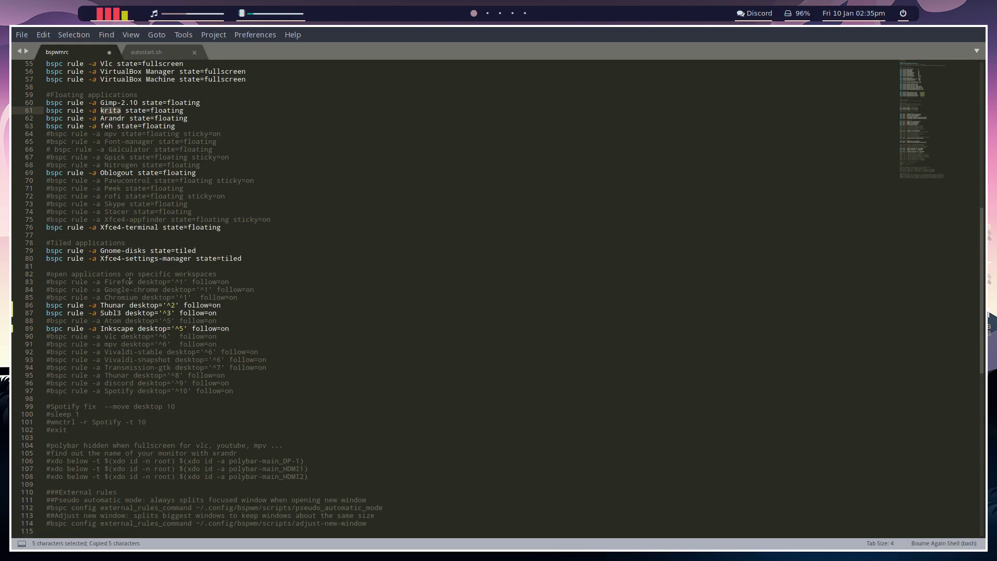
double_click(110, 336)
key("ctrl+v")
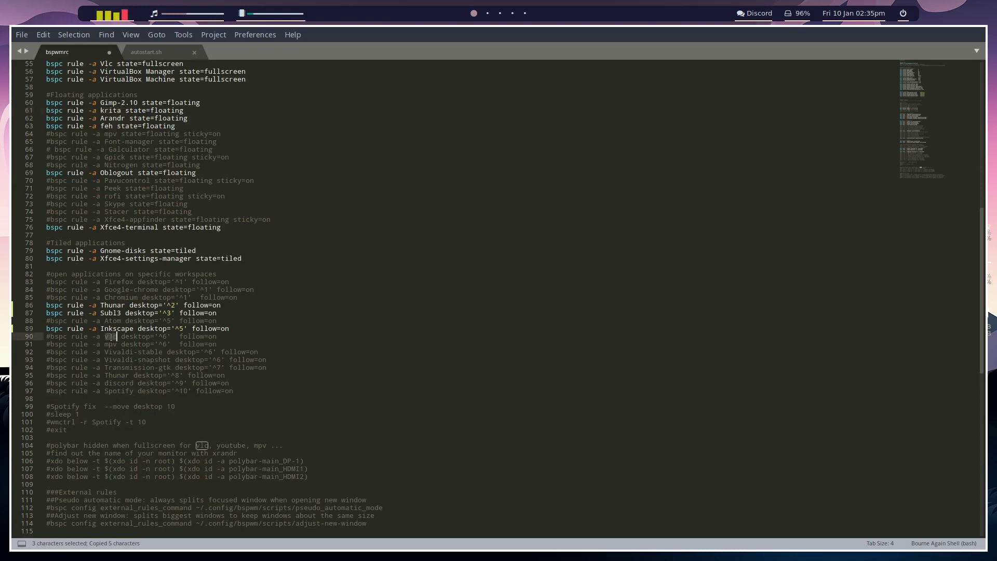
key("ctrl+z")
double_click(113, 320)
key("ctrl+v")
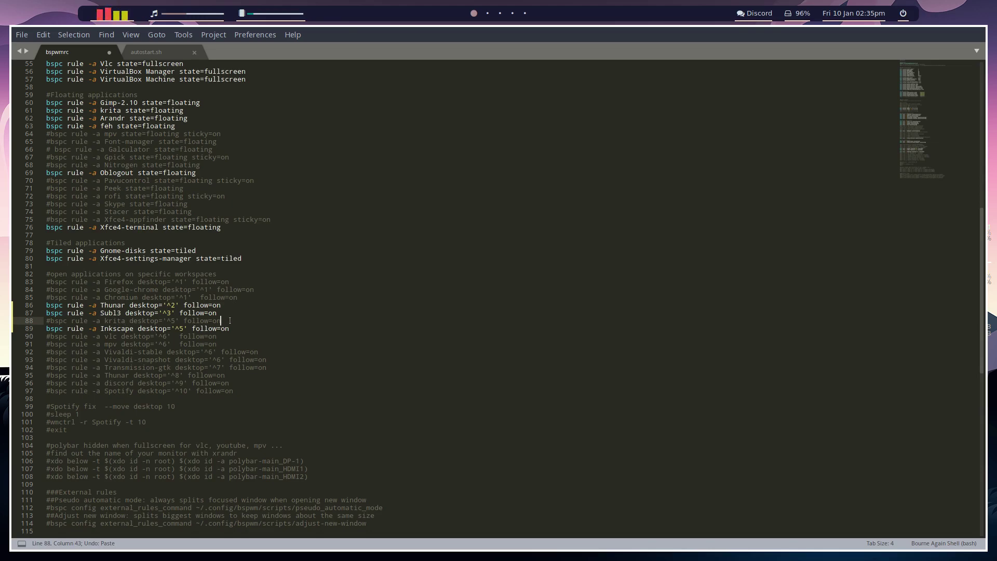
key("ctrl+slash")
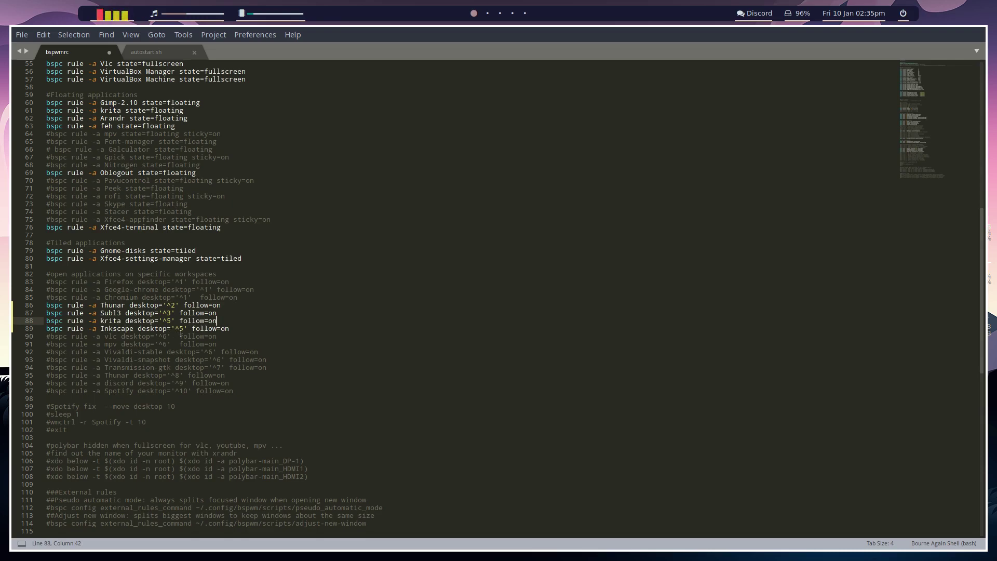
key("ctrl+s")
Step: Launch Firefox and a terminal, read WM_CLASS 'firefox' via xprop, then close Firefox
key("super+Return")
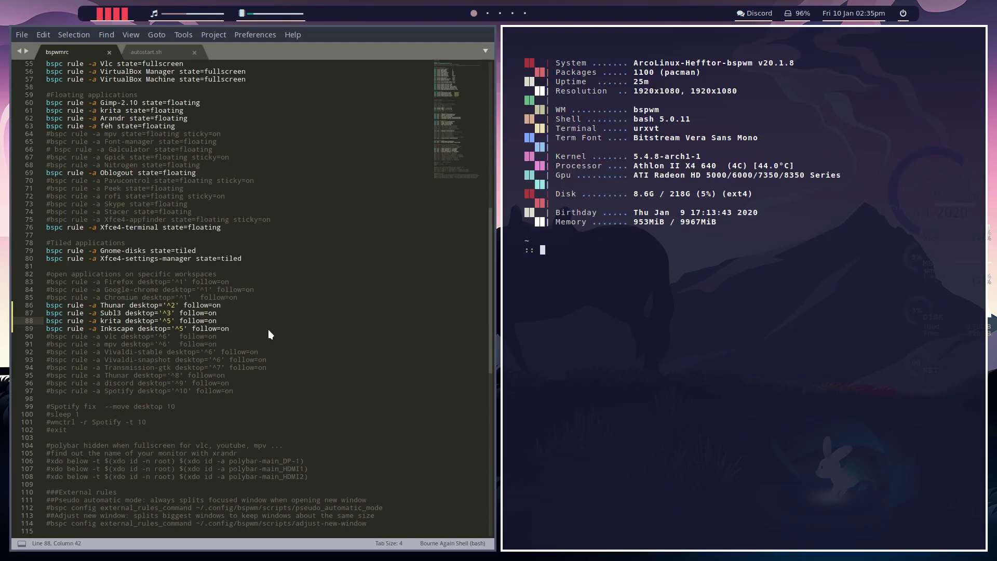
key("super+F1")
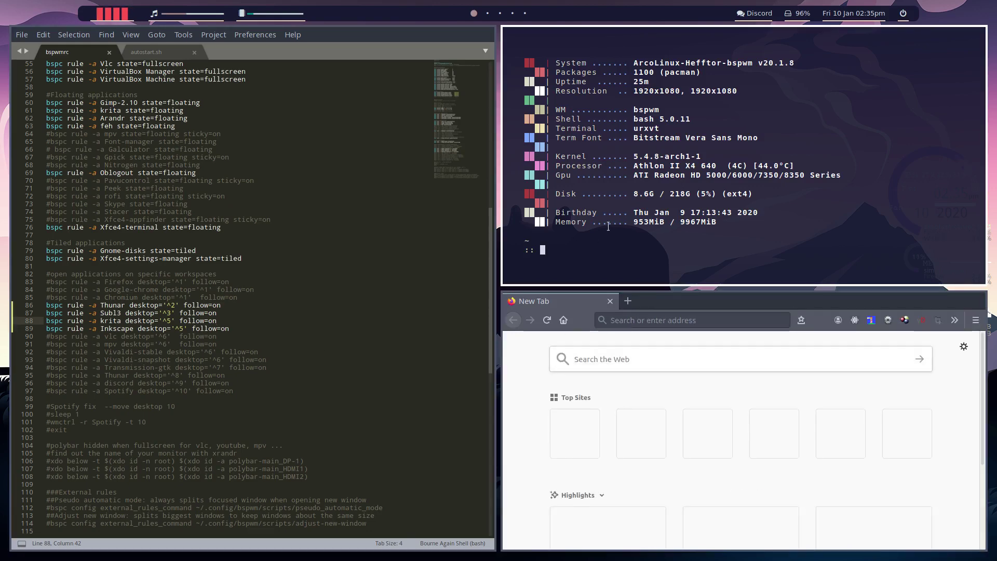
type("xprop")
key("Return")
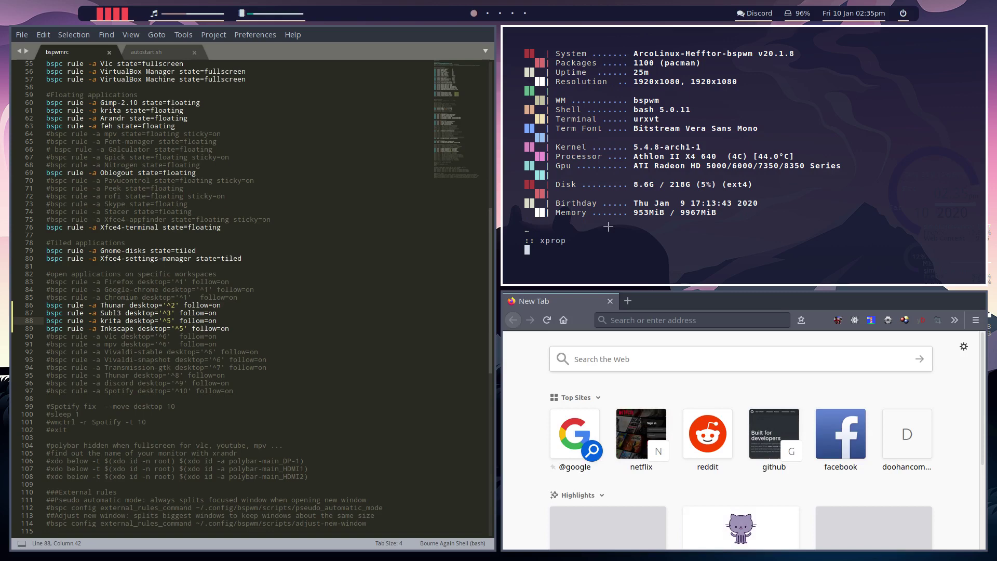
left_click(684, 351)
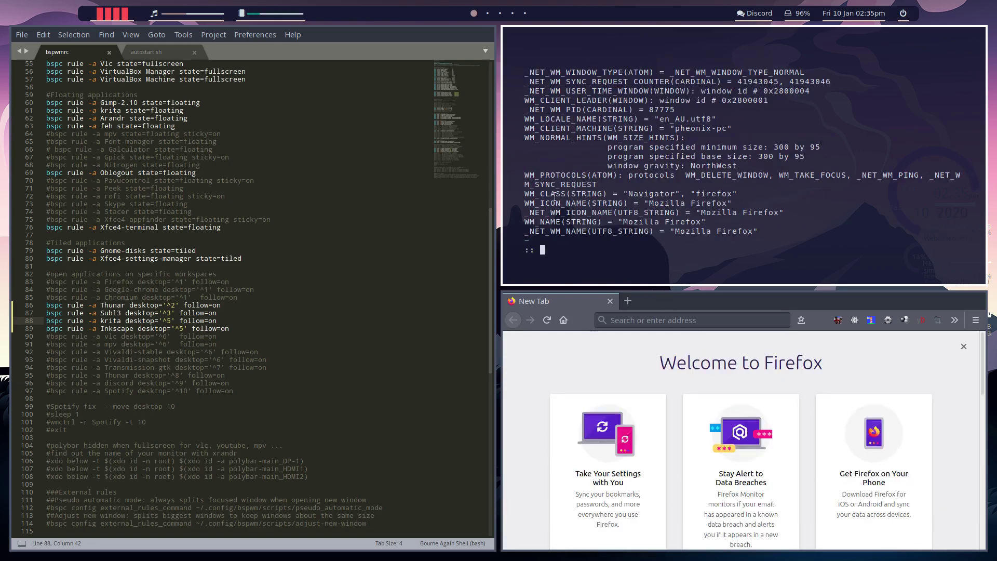
left_click_drag(525, 194, 608, 194)
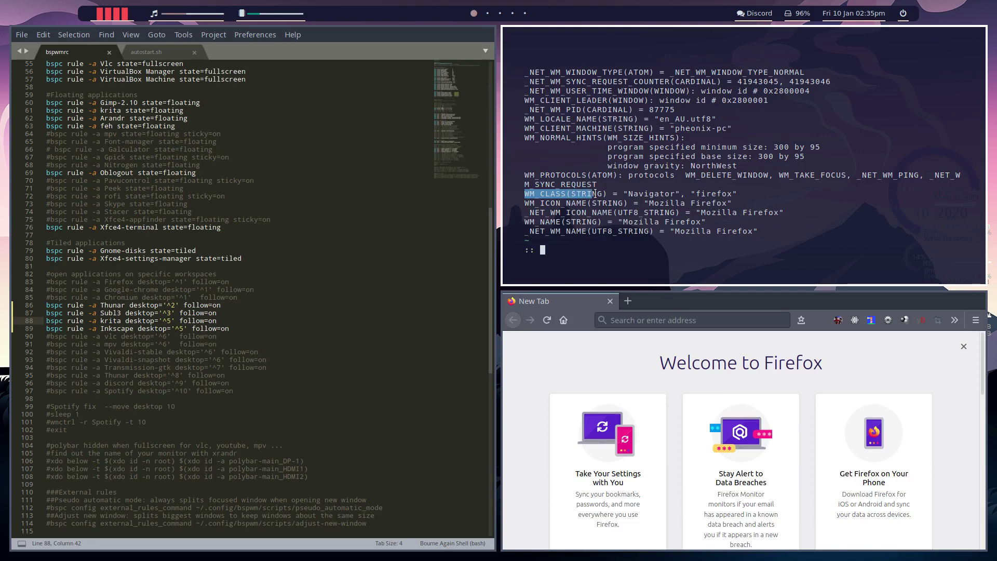
double_click(710, 193)
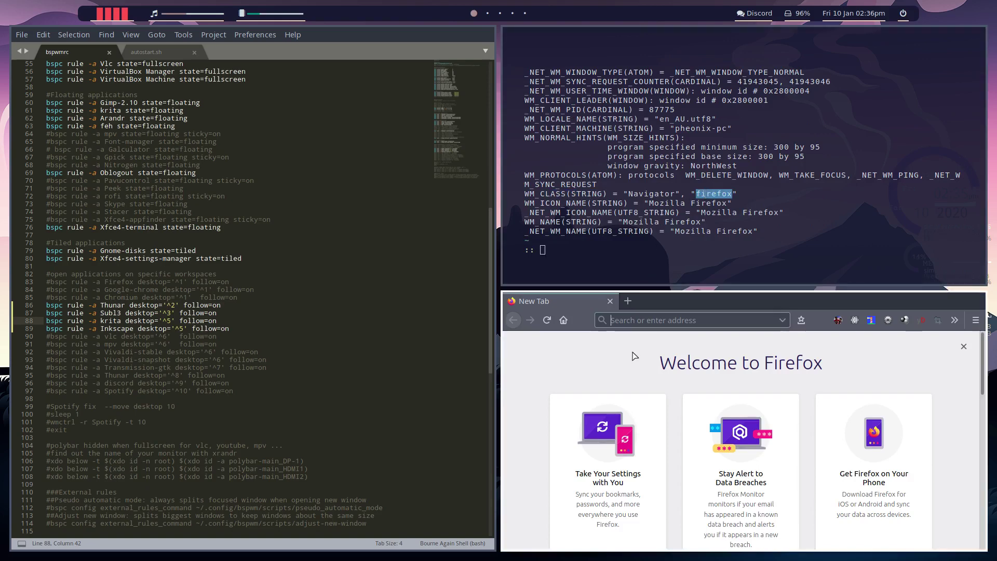
key("super+w")
key("super+w")
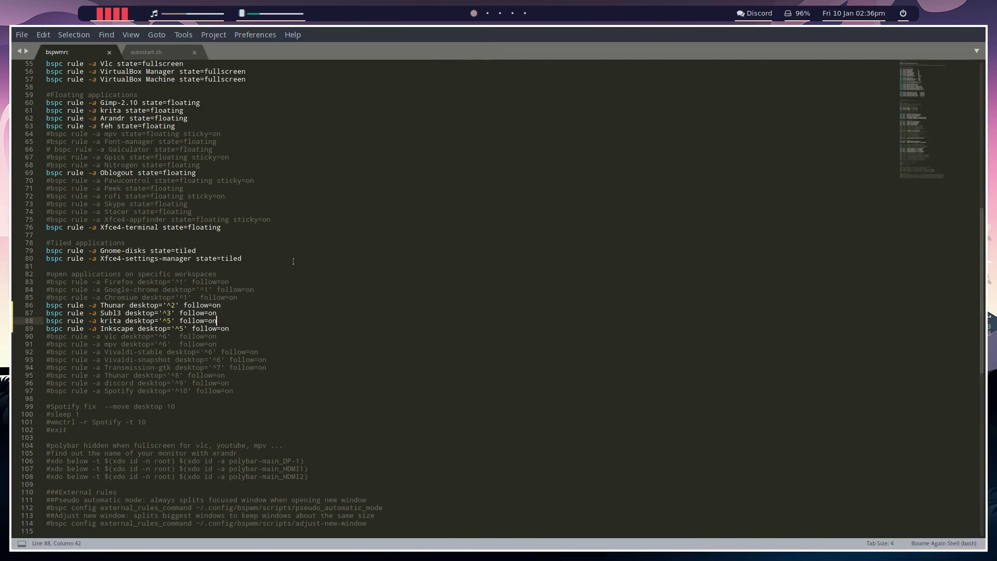
Step: Uncomment the line 83 rule, changing 'Firefox' to 'firefox' and '^1' to '^8', and save
left_click(143, 281)
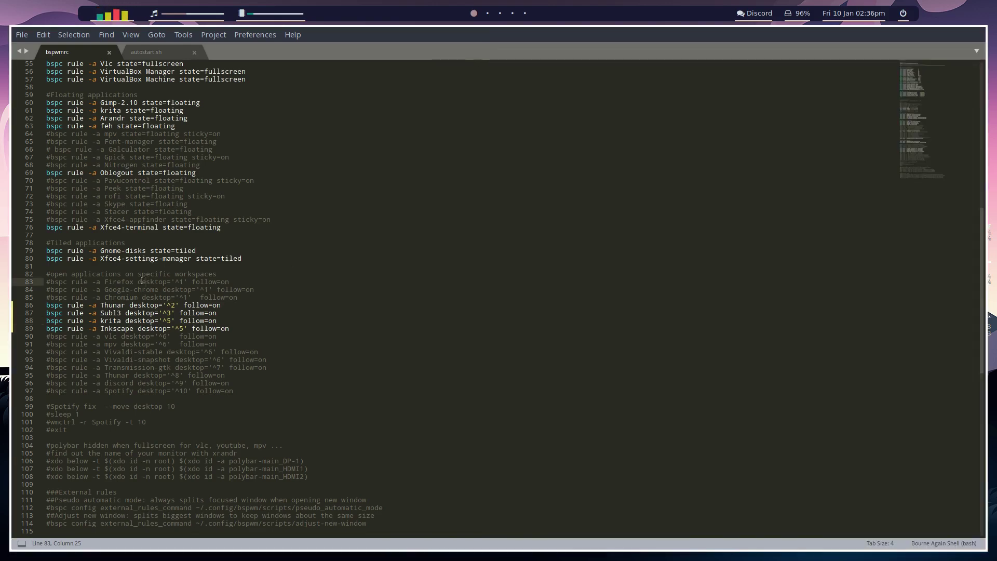
key("ctrl+slash")
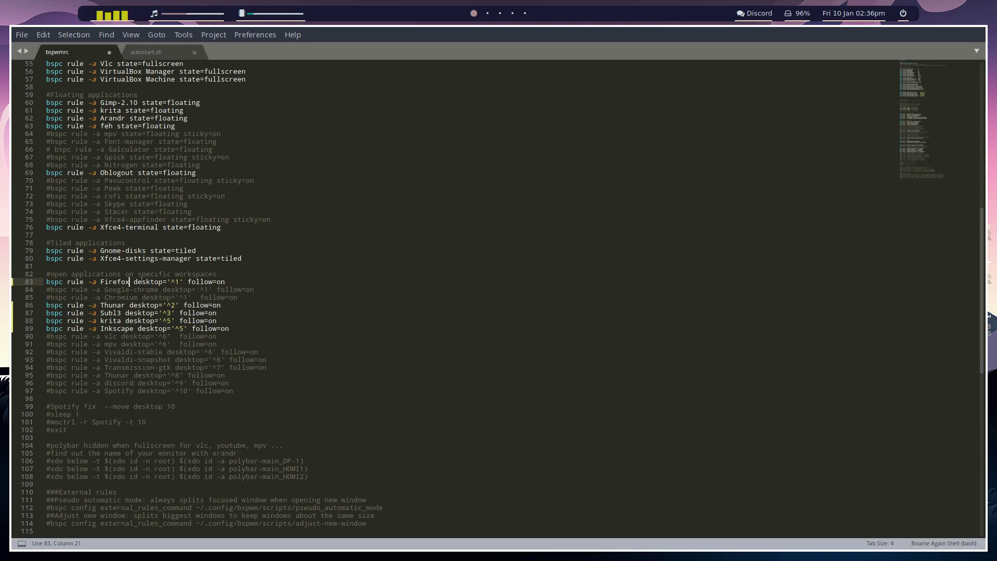
key("shift+Right")
type("f")
key("ctrl+Right")
key("ctrl+Right")
key("shift+Right")
type("8")
key("ctrl+s")
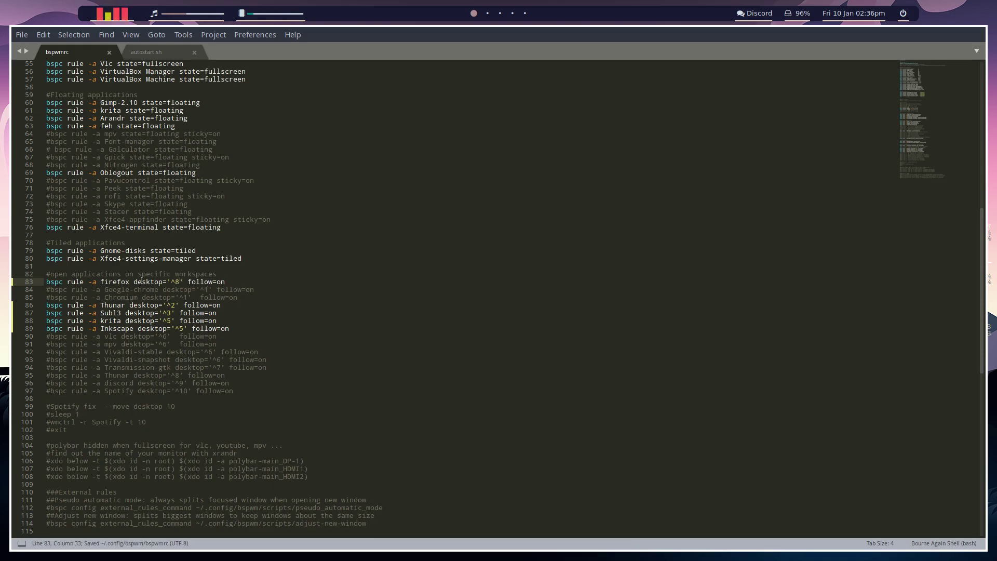
key("super+2")
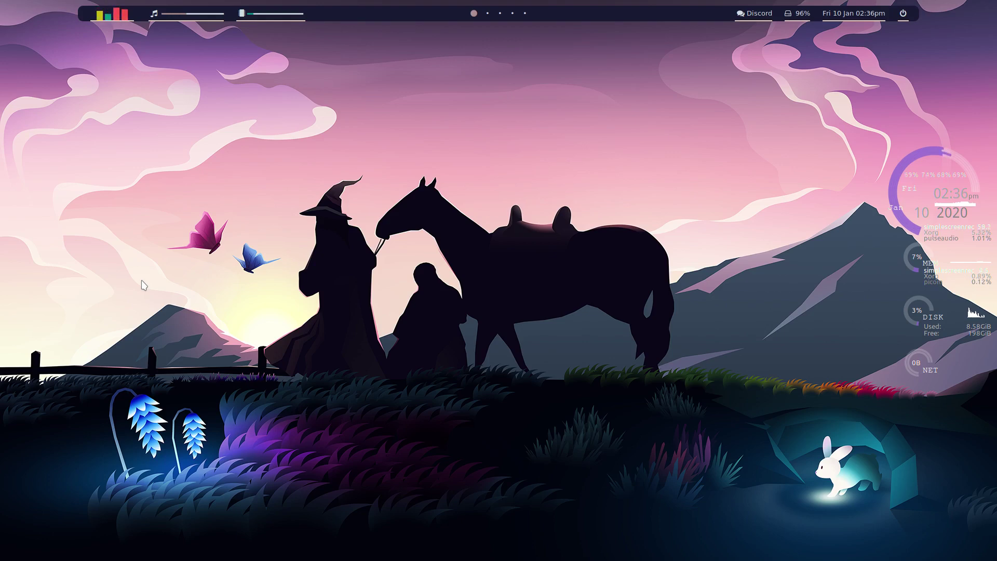
Step: Reload bspwm and launch Thunar to test its workspace rule, then close it
key("super+b")
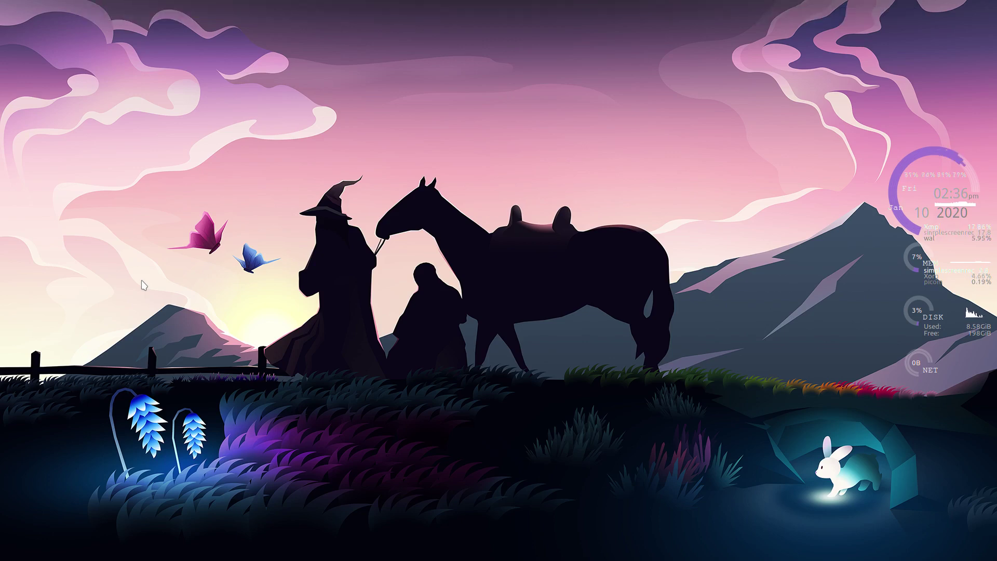
key("super+b")
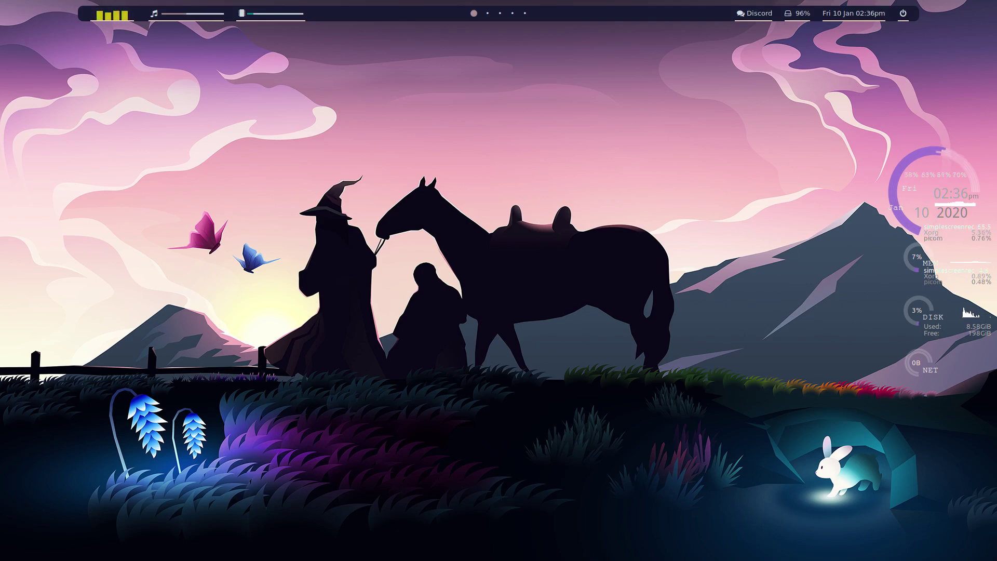
key("super+e")
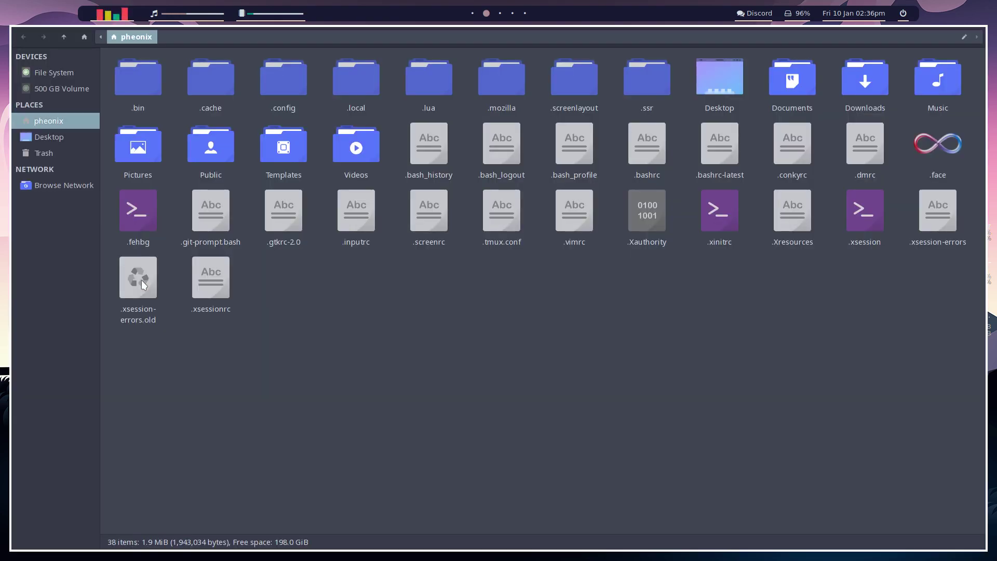
key("super+q")
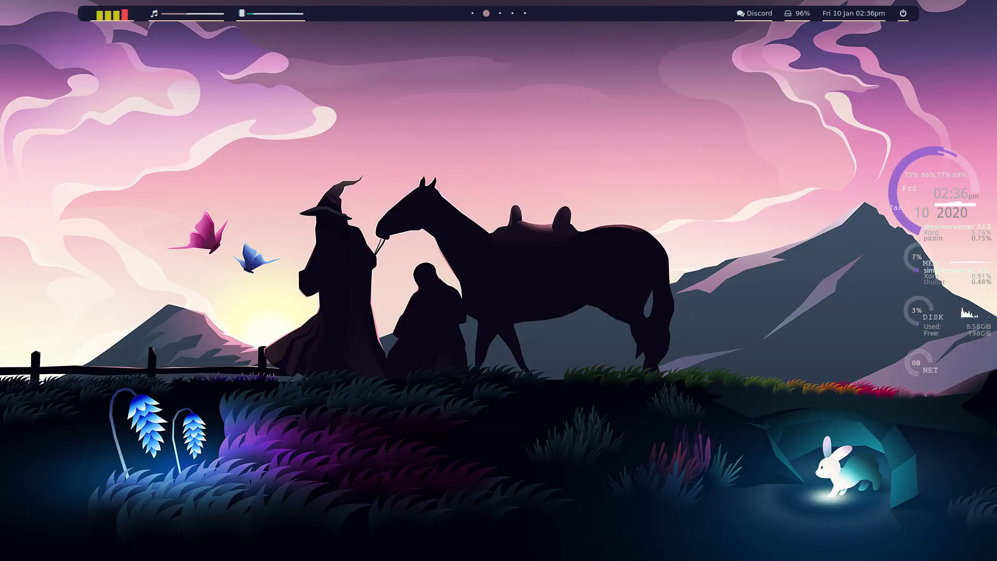
Step: Launch Firefox from rofi and visit workspaces 3, 4 and 1 to check window placement
key("super+d")
type("sim")
key("Return")
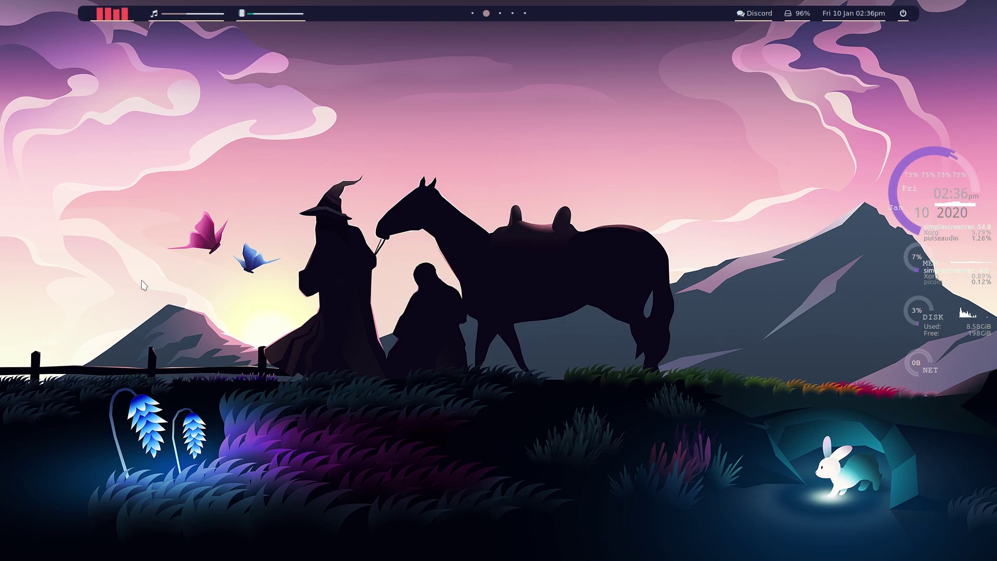
key("super+3")
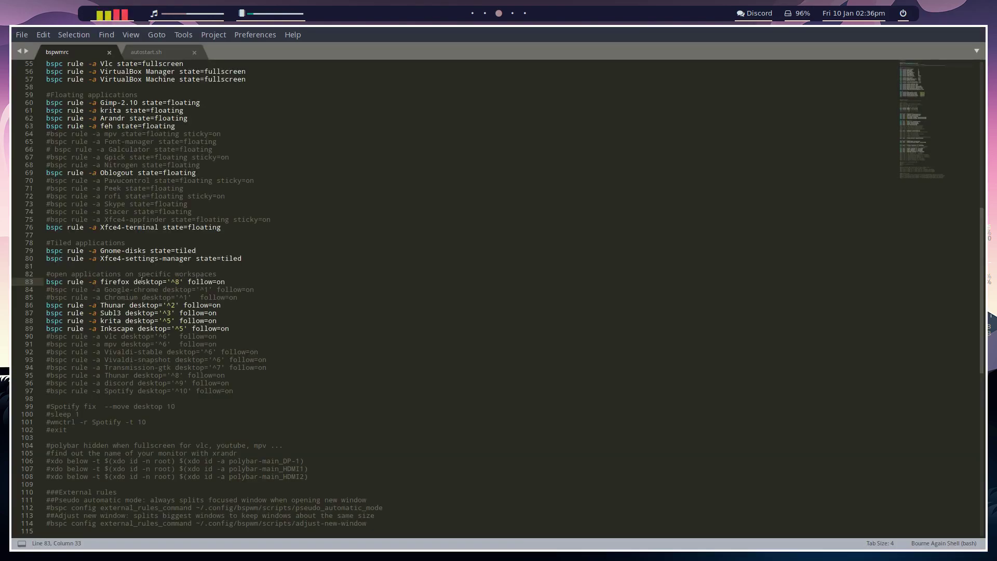
key("super+4")
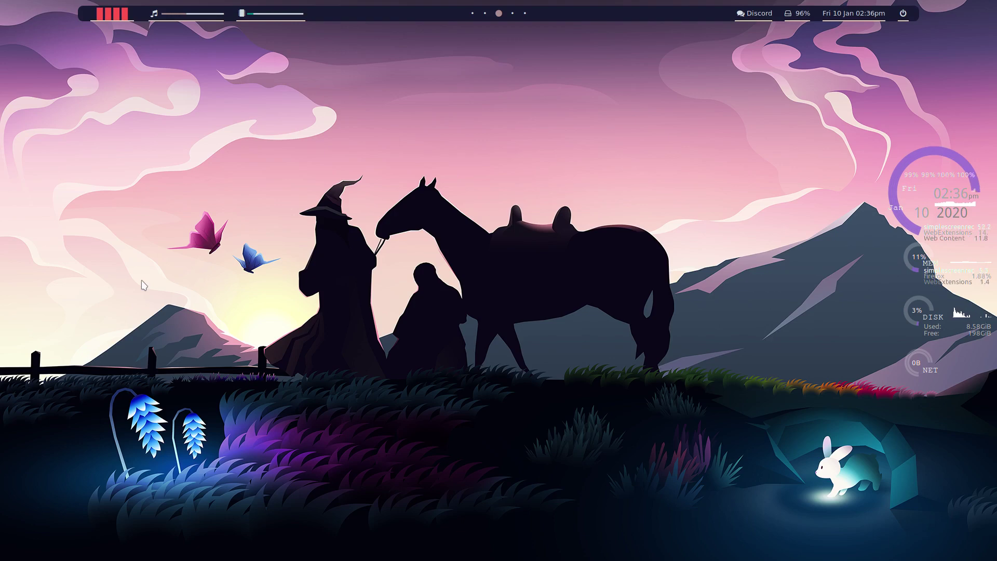
key("super+1")
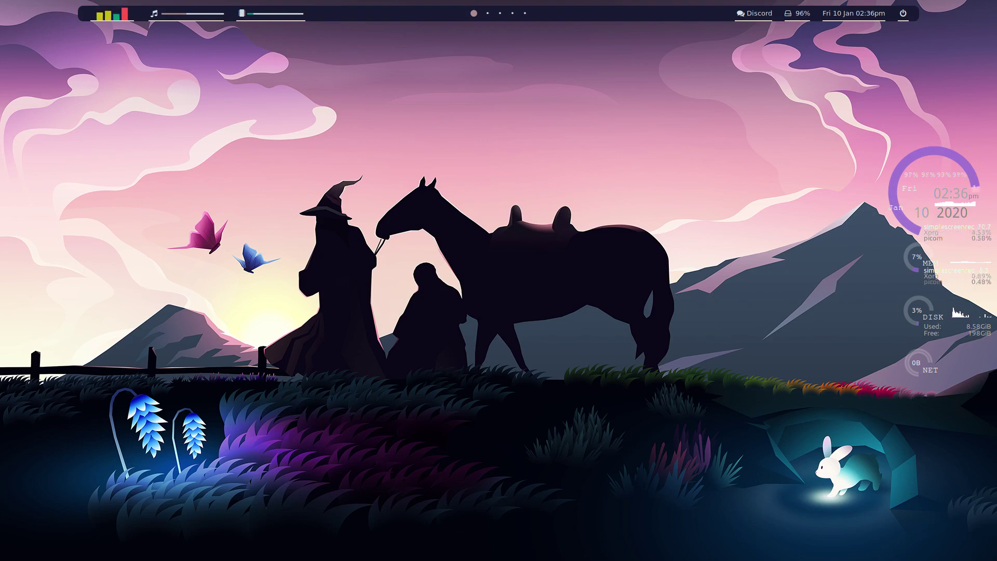